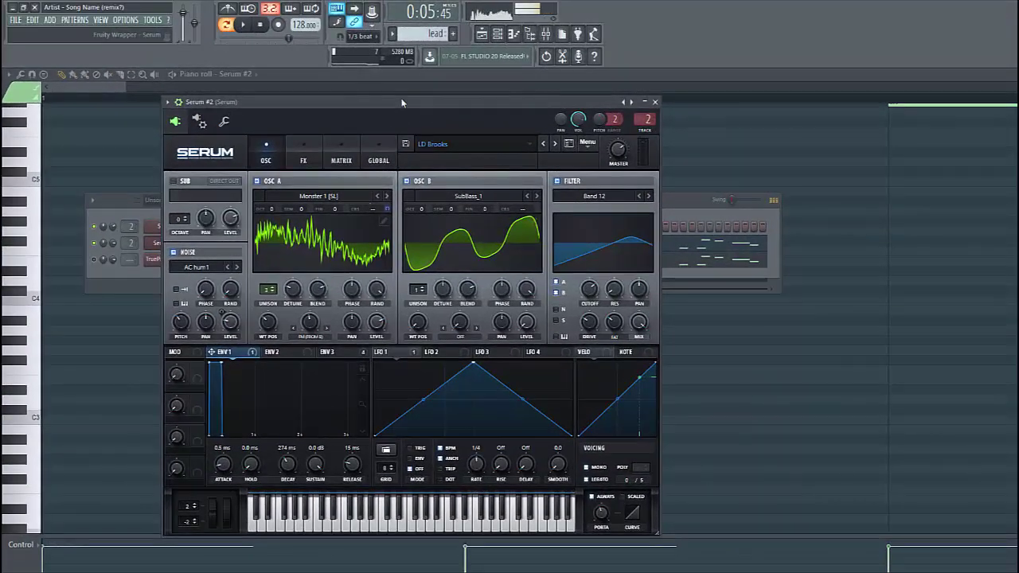
Start the pattern playing and reset Serum to the Init preset
left_click(245, 26)
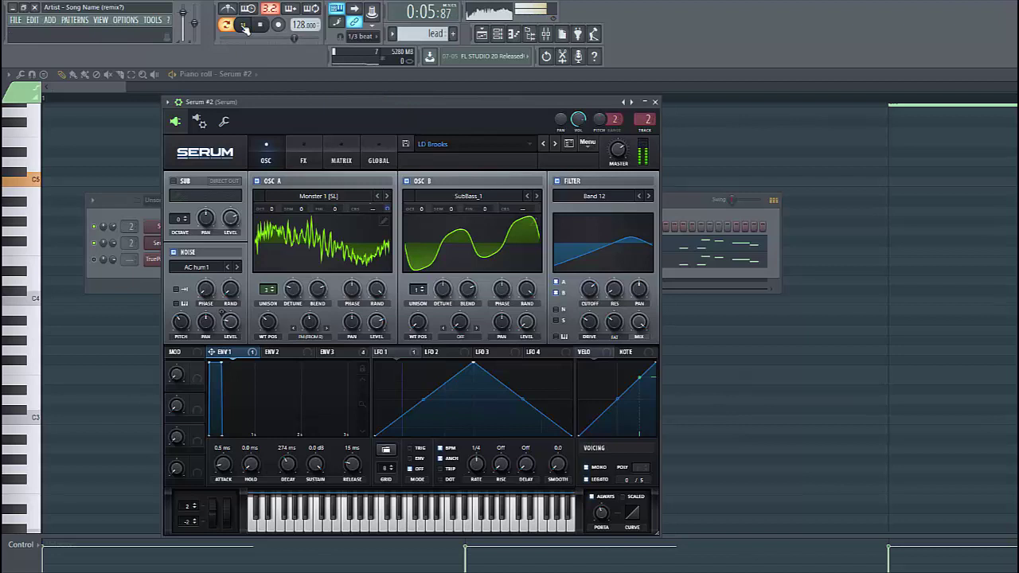
left_click(588, 145)
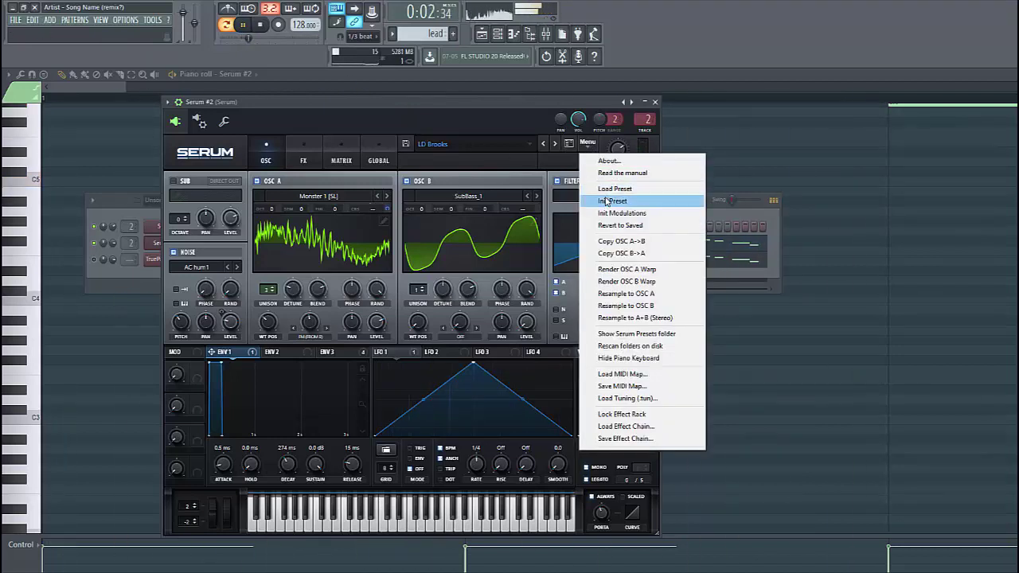
left_click(458, 219)
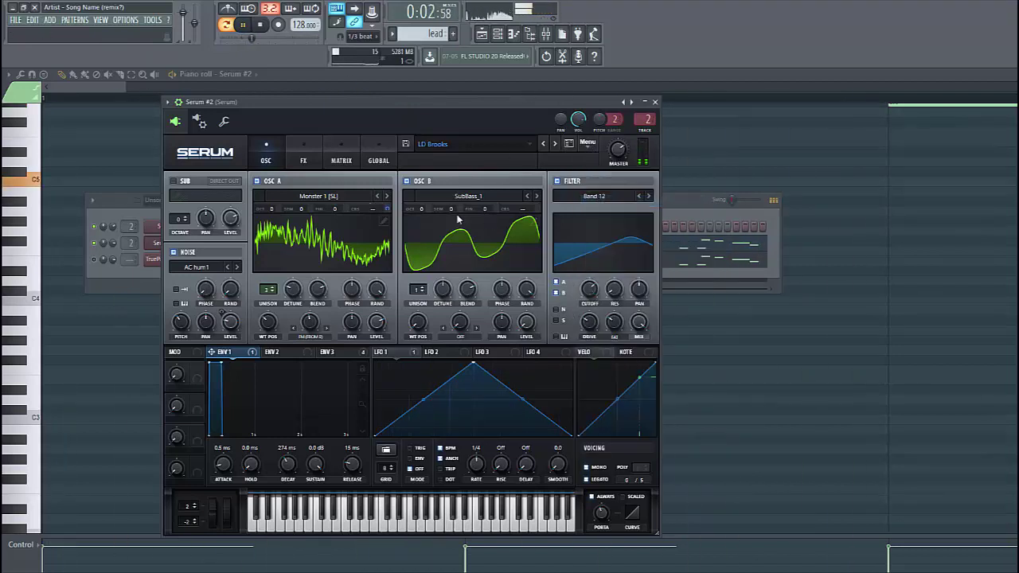
Load Spectral > Monster 1 [SL] into oscillator A with wavetable position 84
left_click(316, 197)
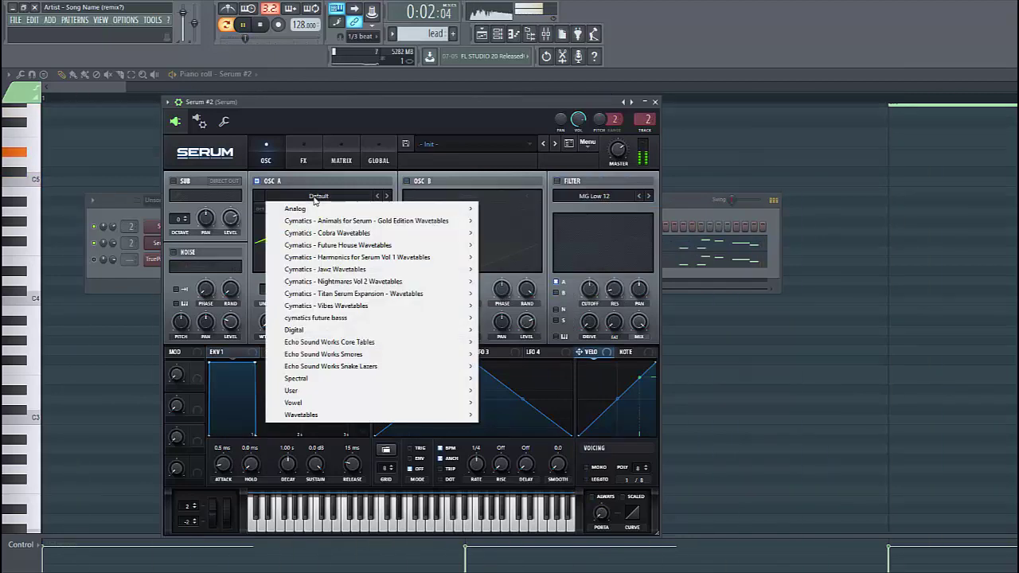
mouse_move(317, 382)
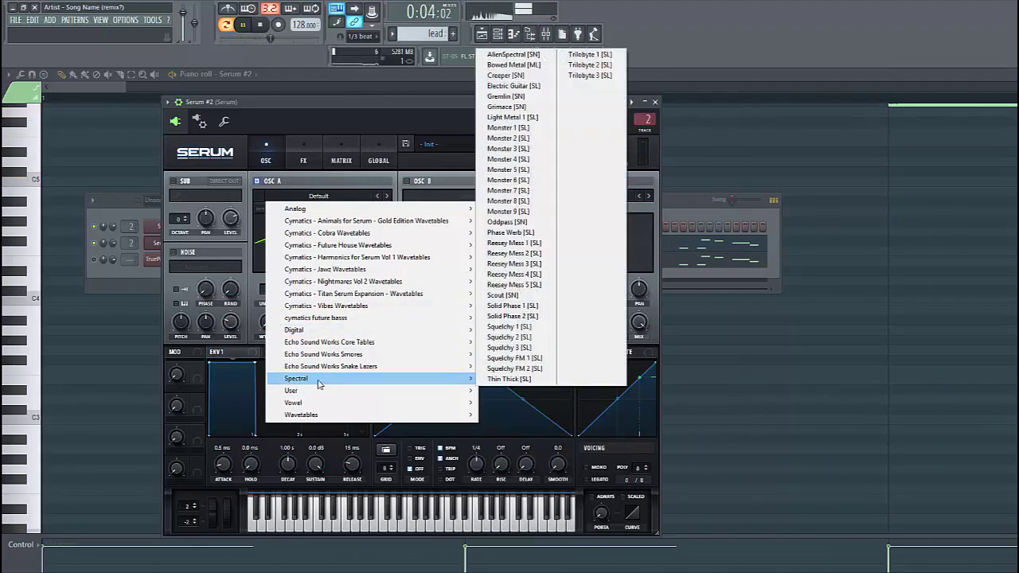
left_click(508, 128)
left_click_drag(275, 322, 275, 277)
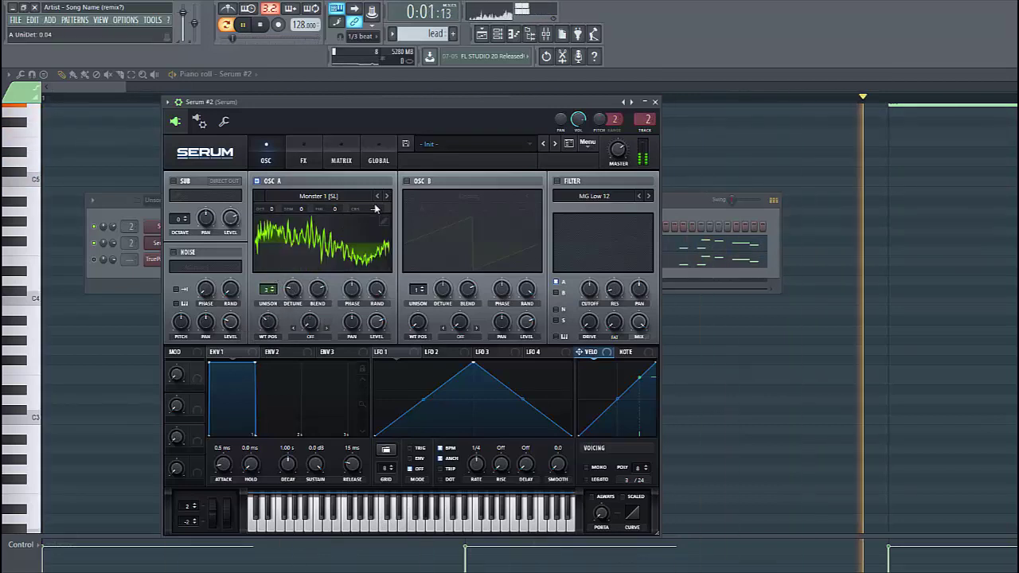
Enable oscillator B with the Digital > SubBass_1 wavetable at 0% level
left_click(407, 181)
left_click(469, 196)
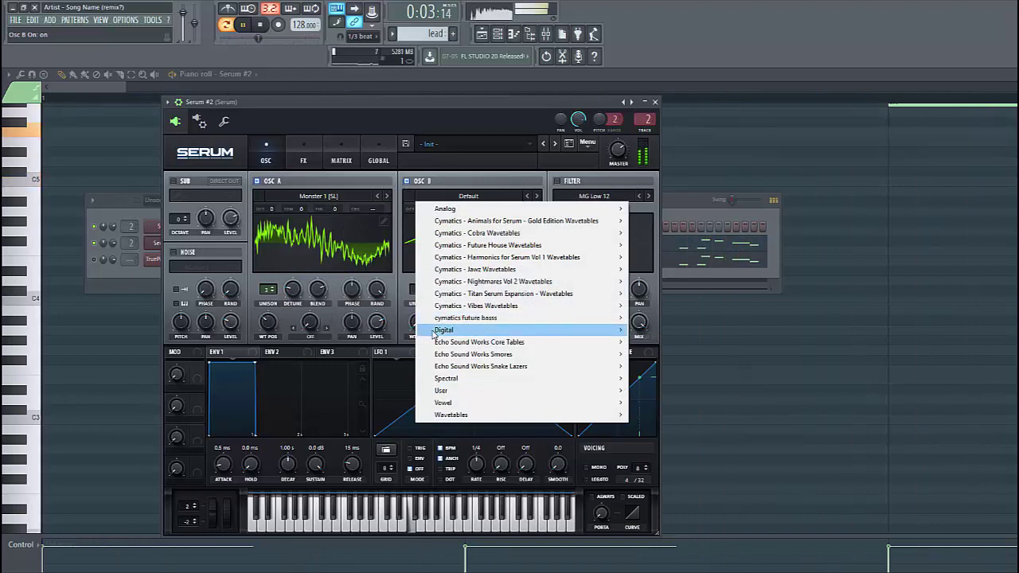
mouse_move(436, 333)
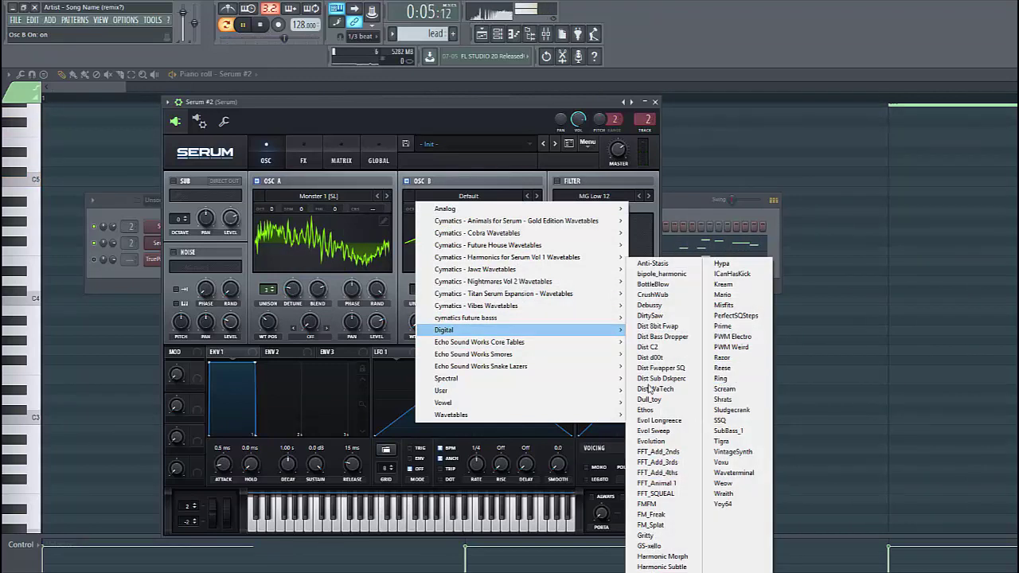
left_click(729, 431)
left_click_drag(531, 323, 531, 367)
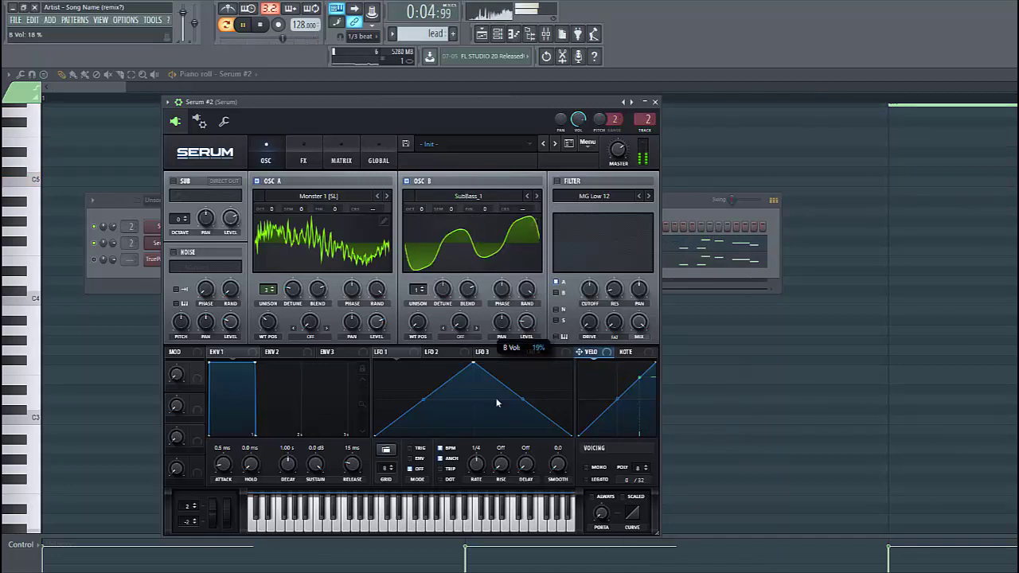
Set oscillator A's warp to FM (from B) at about 46%
left_click(320, 337)
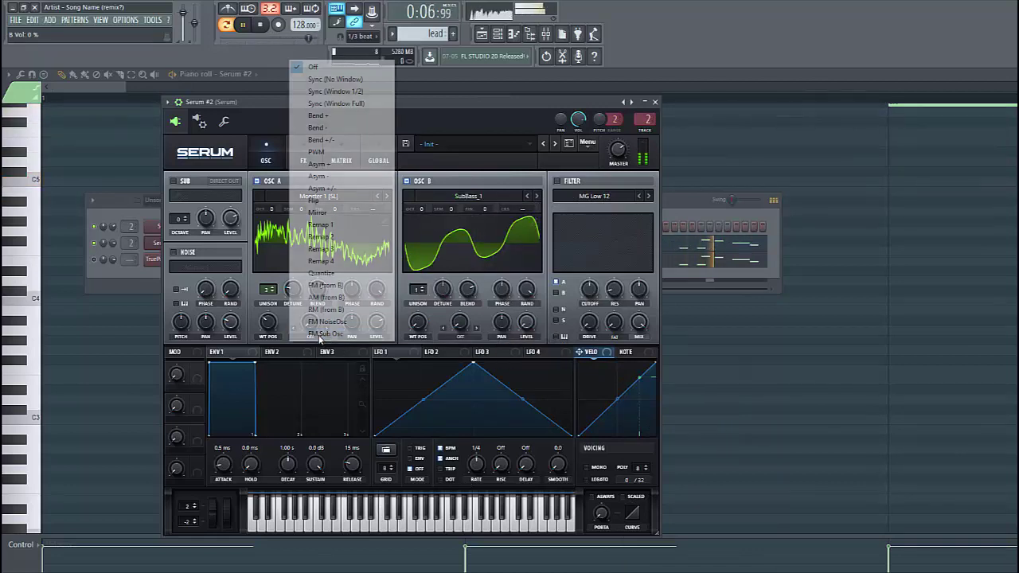
left_click(325, 287)
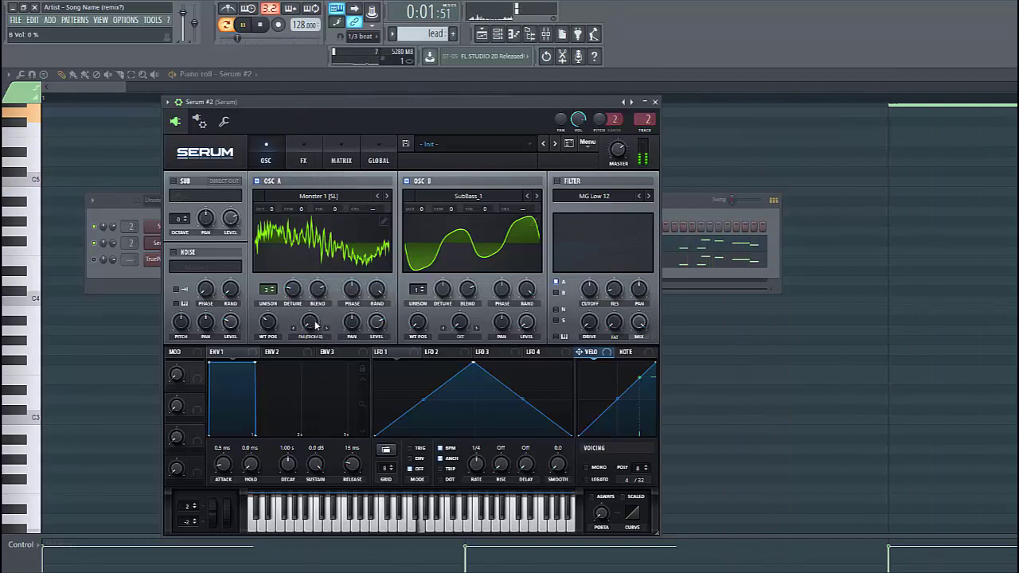
left_click_drag(325, 280, 325, 278)
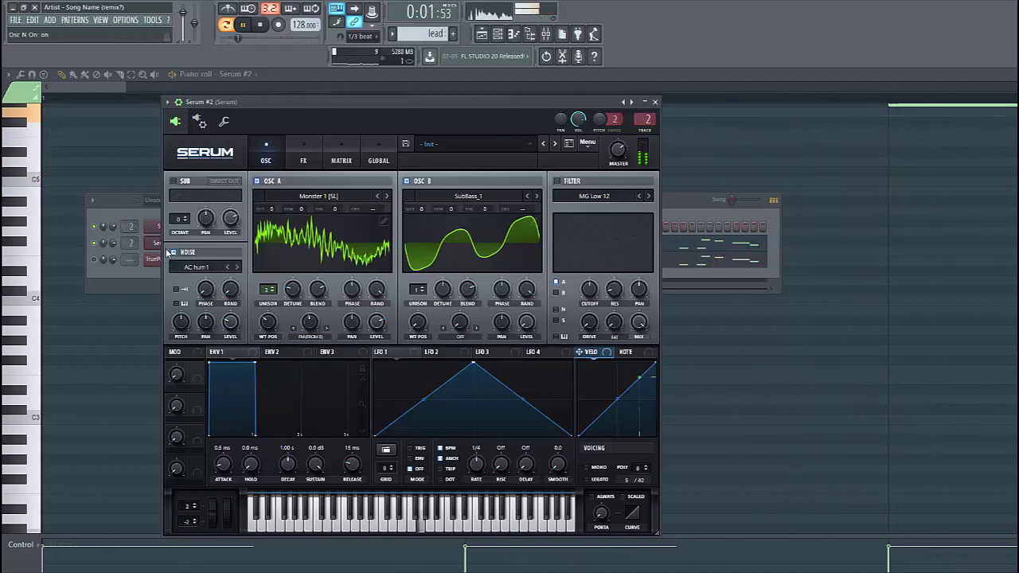
Turn on the noise oscillator at about 30% level and shorten envelope 1's decay to 217 ms
left_click(169, 254)
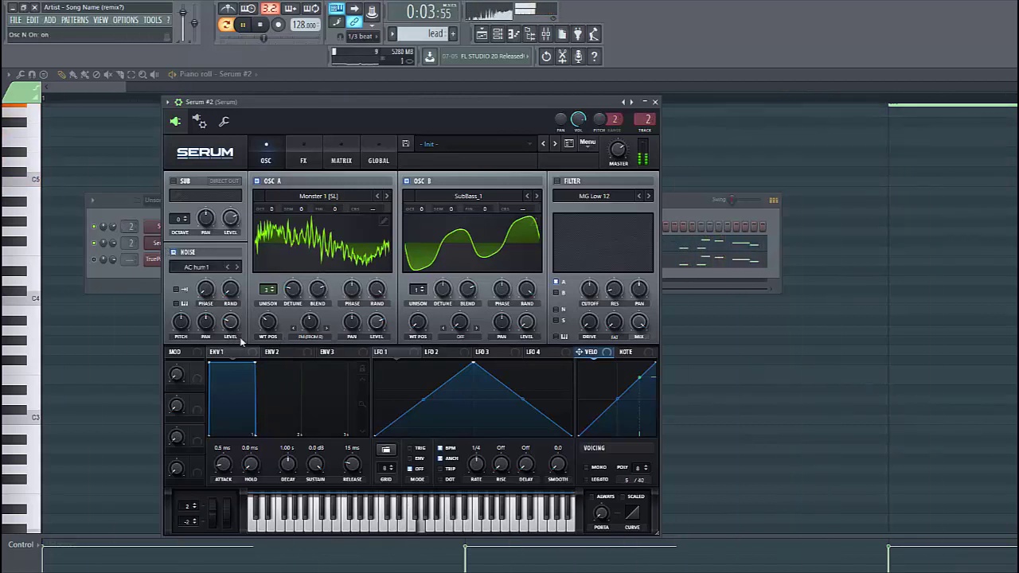
left_click_drag(239, 342, 239, 306)
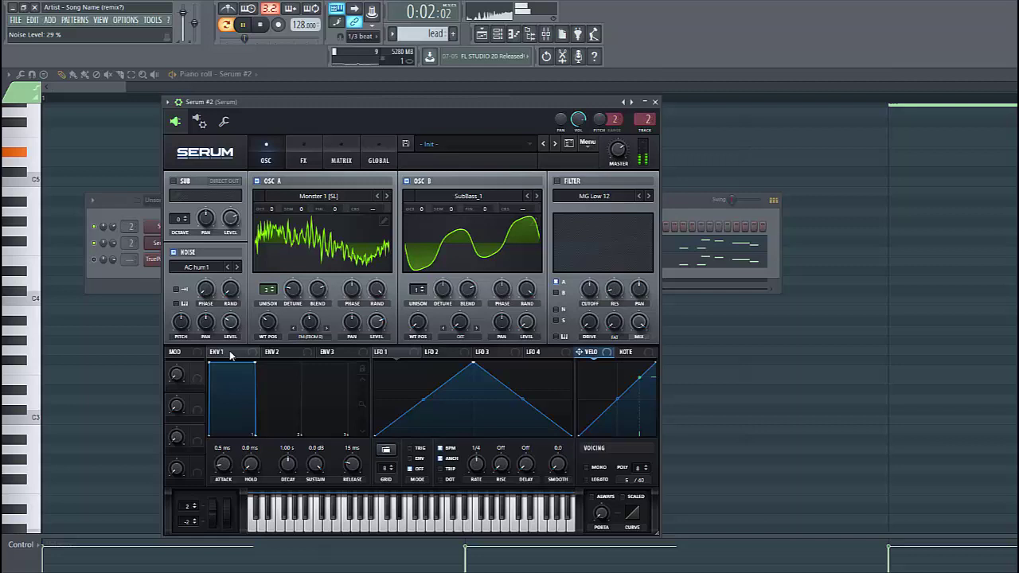
left_click_drag(287, 464, 288, 474)
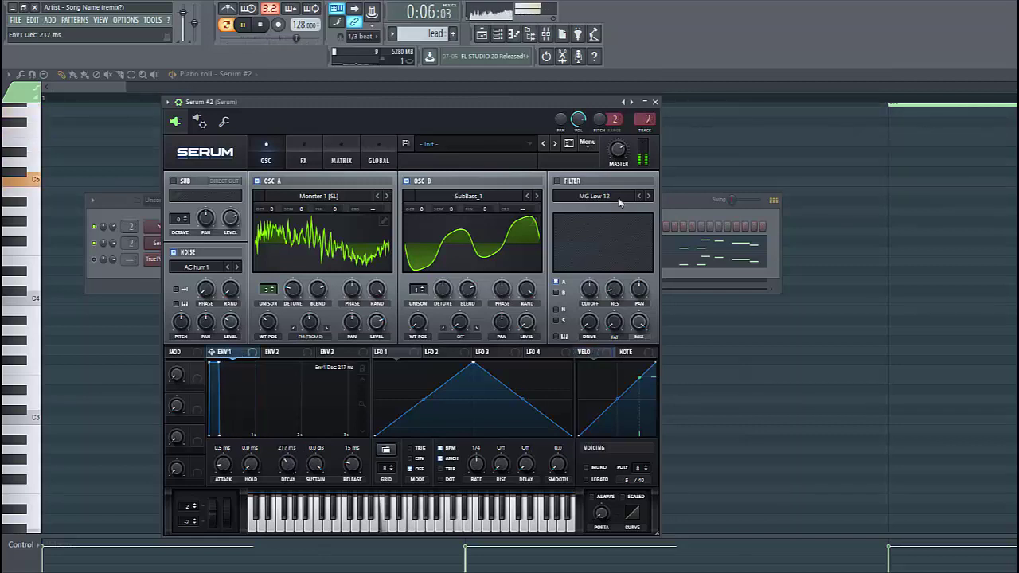
Enable a Band 24 filter, route oscillator B through it, and set cutoff to about 1887 Hz
left_click(558, 180)
left_click(594, 195)
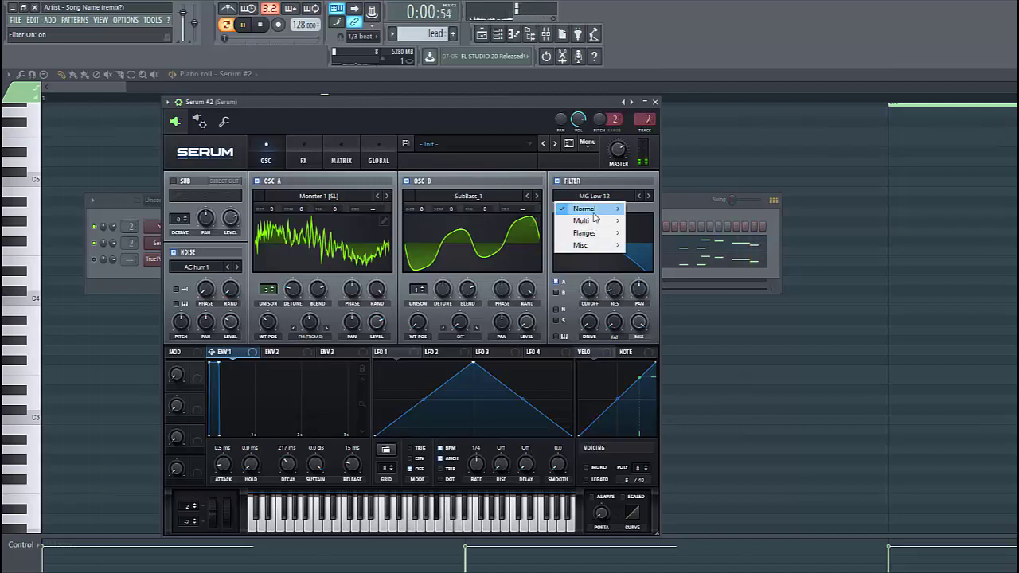
mouse_move(590, 209)
left_click(652, 366)
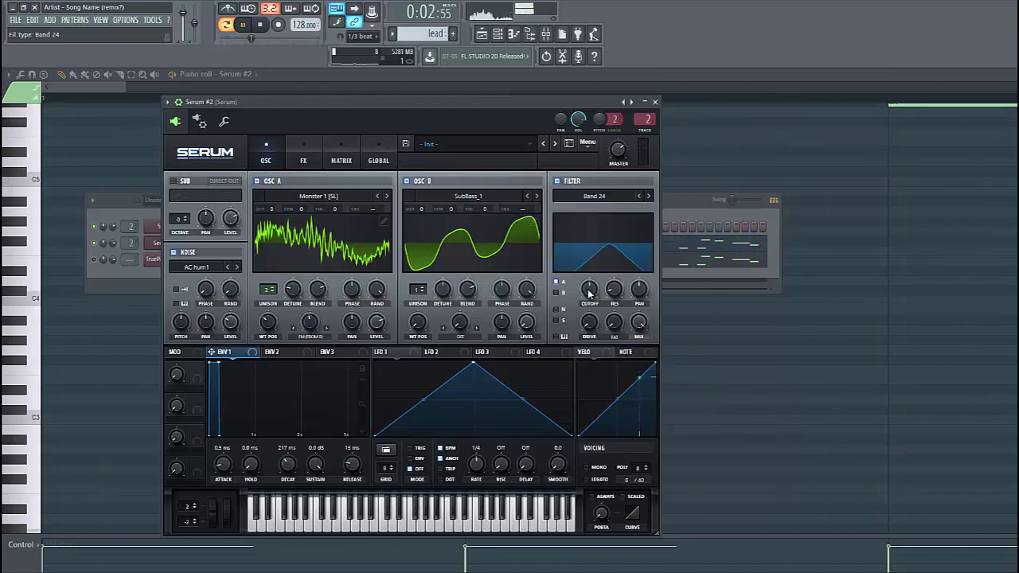
left_click(557, 293)
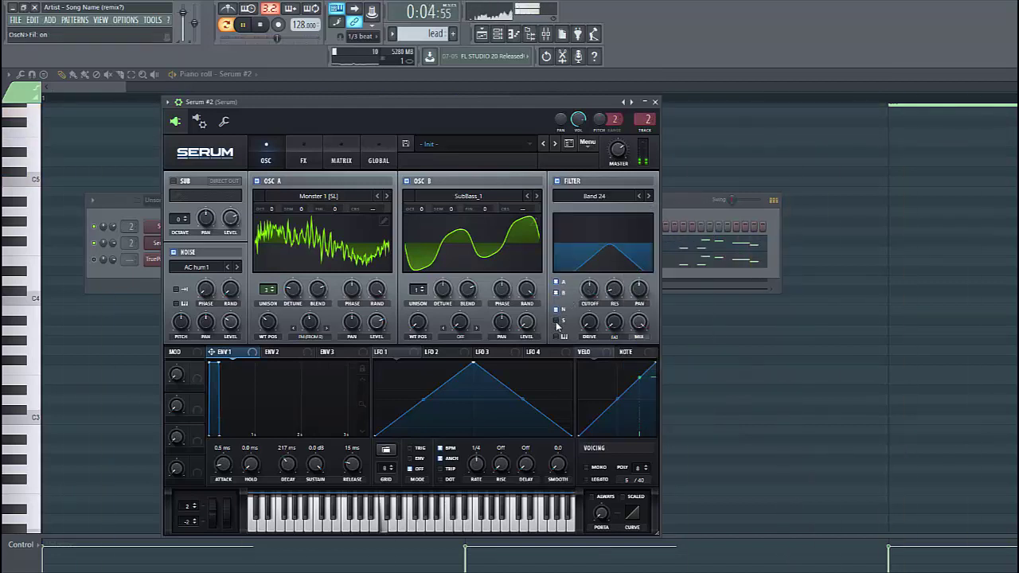
mouse_move(589, 290)
left_mouse_down()
mouse_move(589, 279)
mouse_move(590, 293)
mouse_move(613, 282)
mouse_move(614, 304)
mouse_move(592, 309)
mouse_move(611, 284)
mouse_move(597, 289)
left_mouse_up()
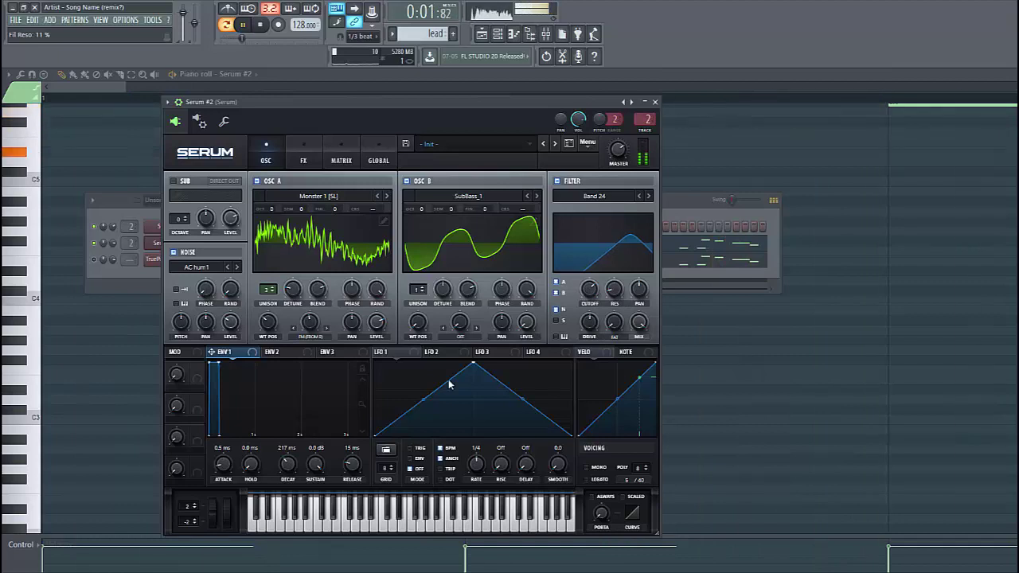
Give envelope 3 0% sustain and 1.3 ms decay, modulating oscillator A's coarse pitch
left_click(326, 351)
left_click_drag(316, 464, 282, 490)
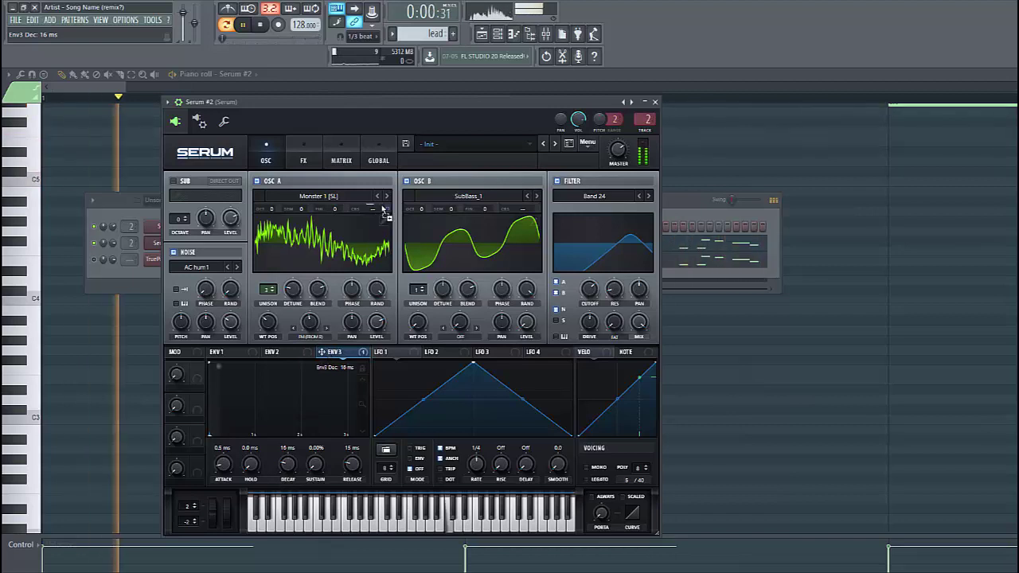
left_click(341, 160)
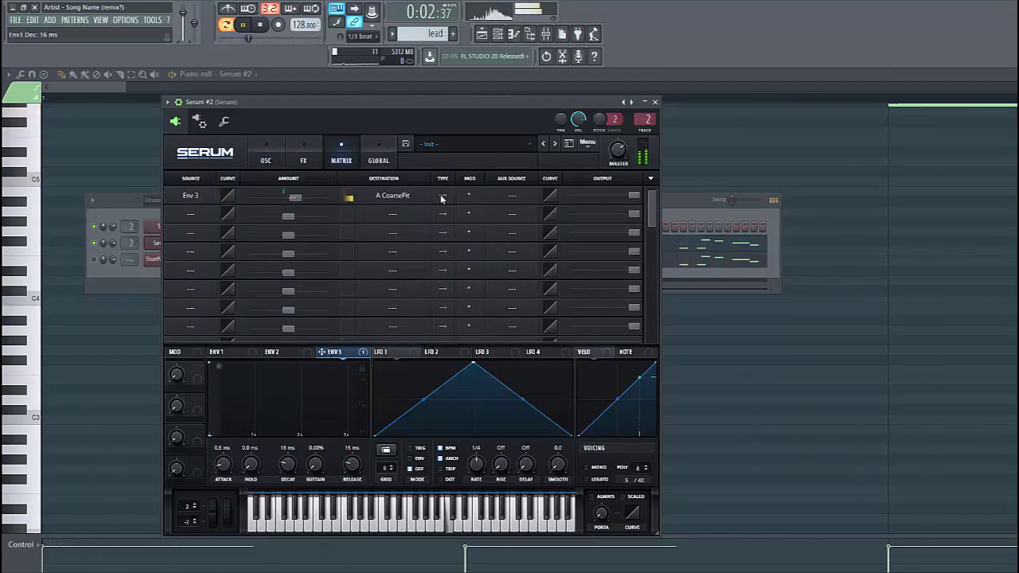
left_click(220, 352)
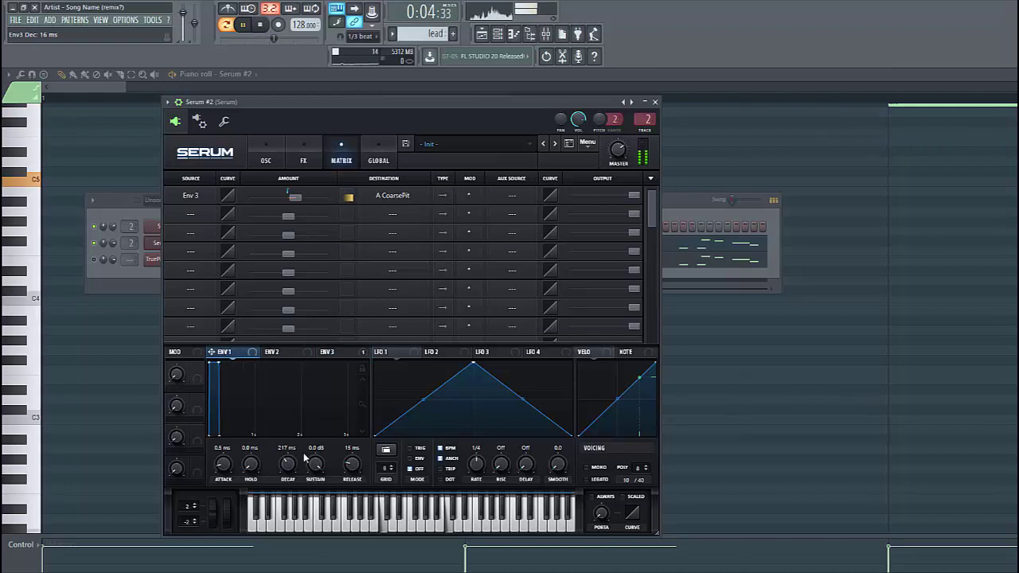
left_click(339, 351)
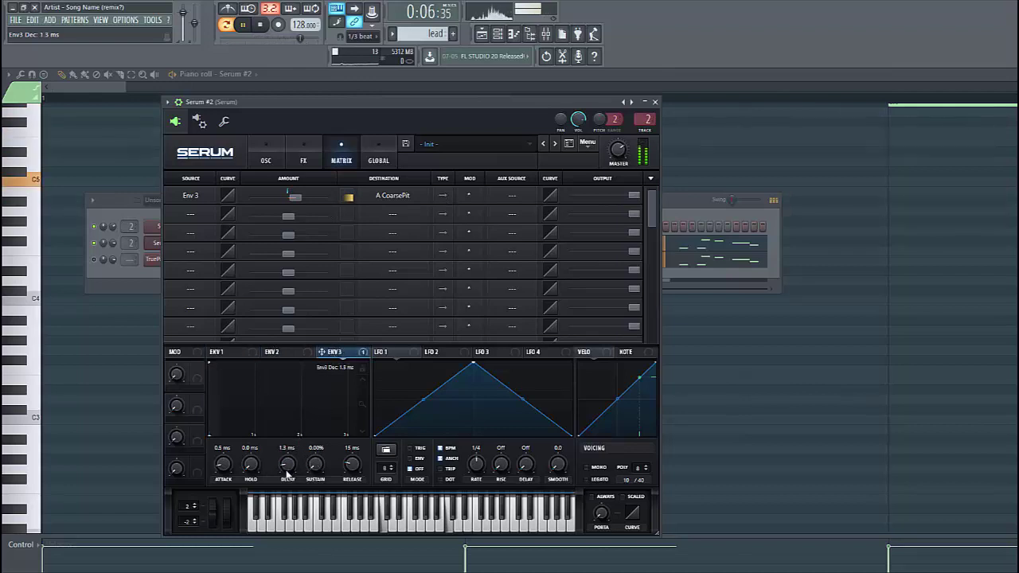
left_click(259, 150)
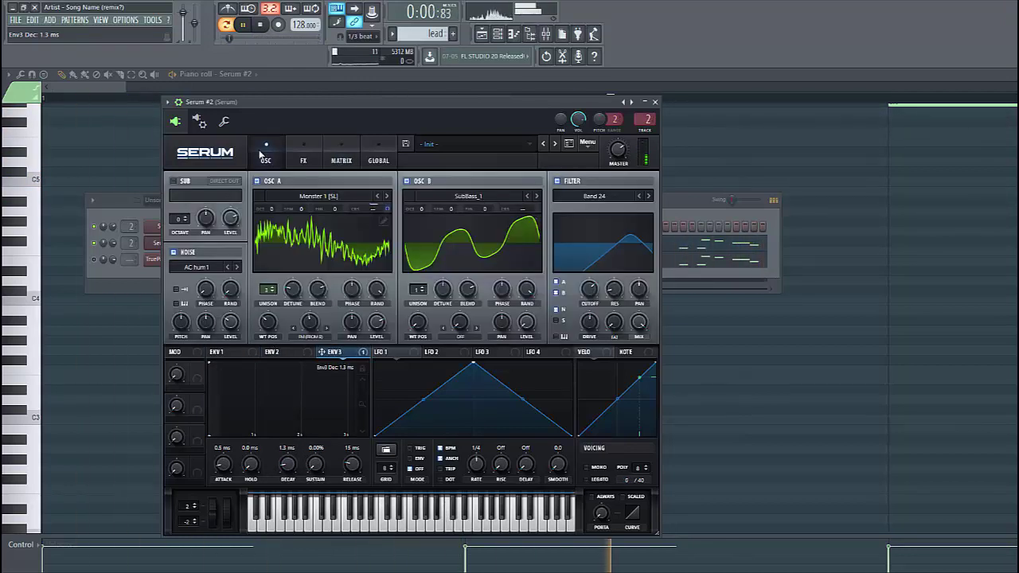
Set mono legato voicing with 48 ms portamento and route LFO 1 to oscillator A's fine pitch
left_click(587, 467)
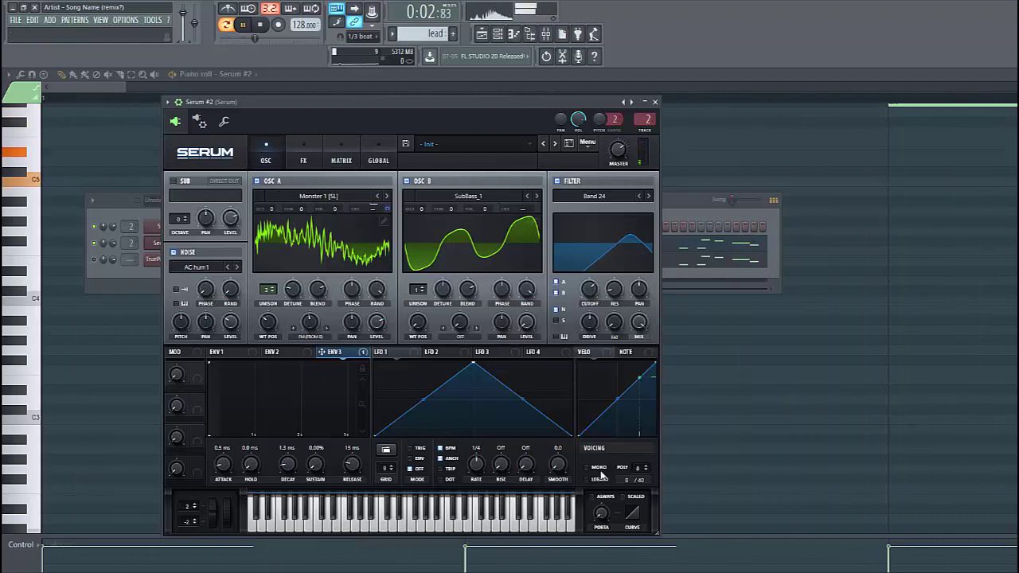
left_click(587, 479)
left_click_drag(601, 514, 611, 476)
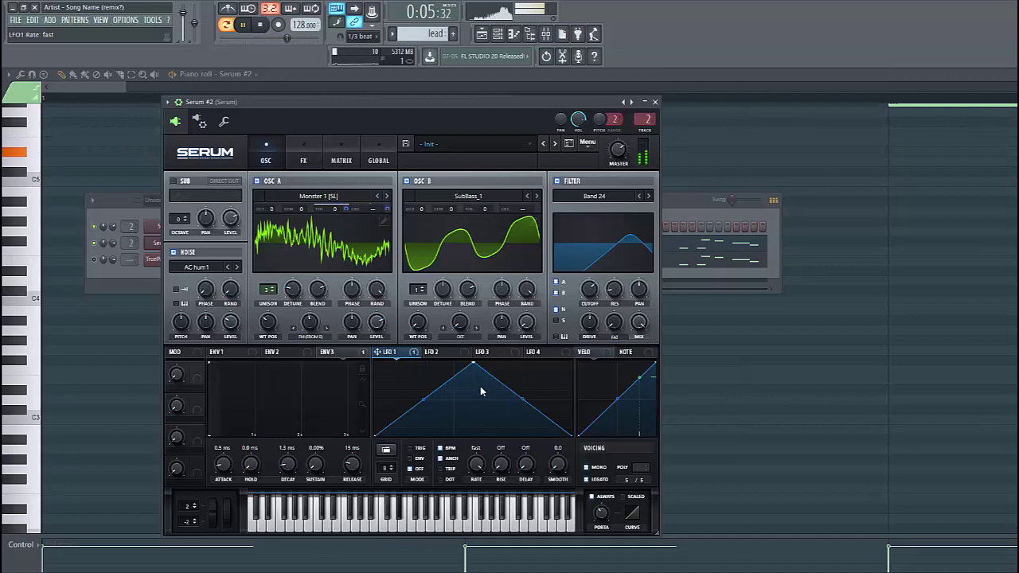
left_click_drag(378, 352, 333, 251)
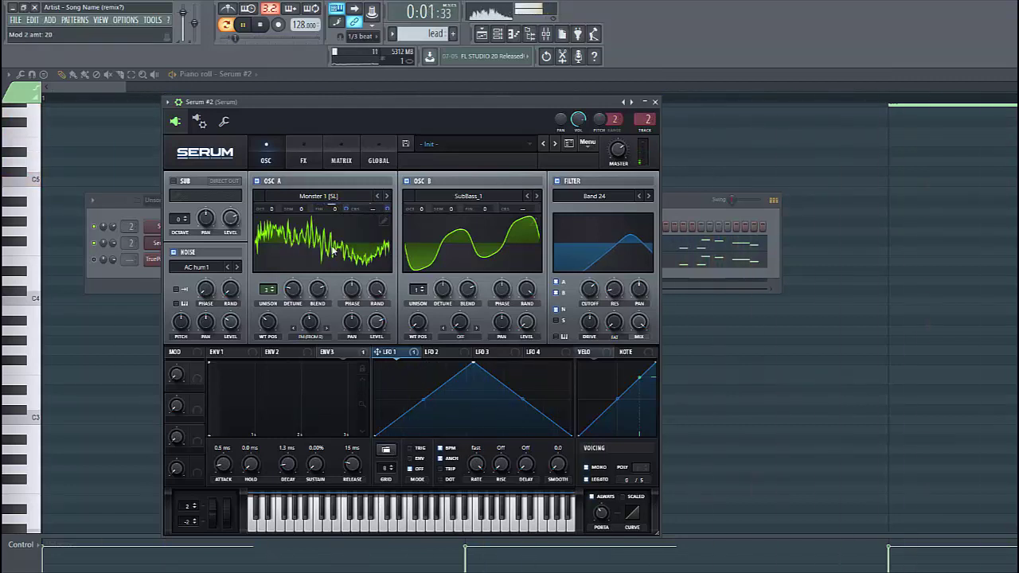
Enable Hyper/Dimension and an Asym-mode Distortion with drive at about 53%
left_click(304, 162)
left_click(177, 183)
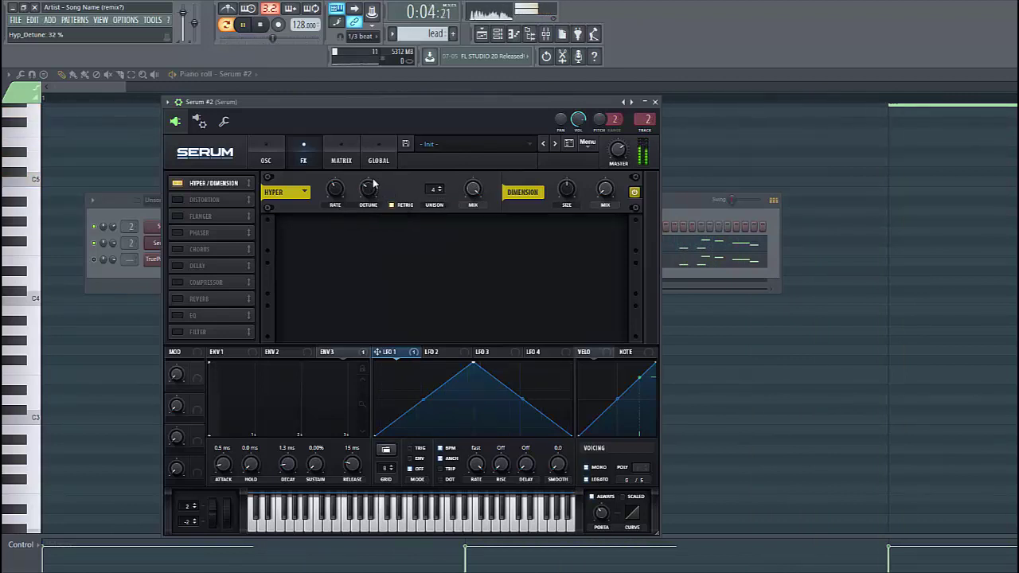
left_click(188, 202)
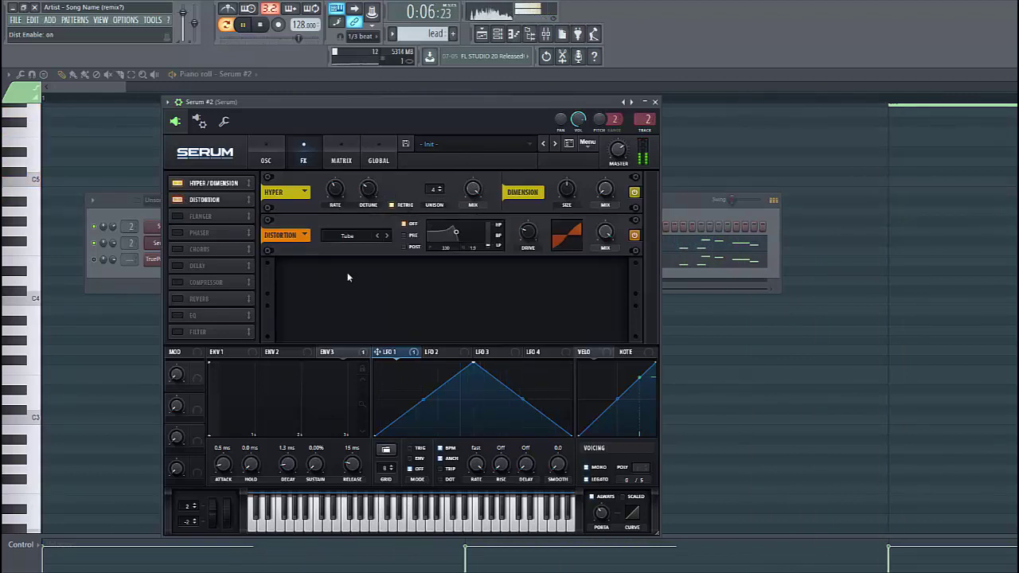
left_click(344, 235)
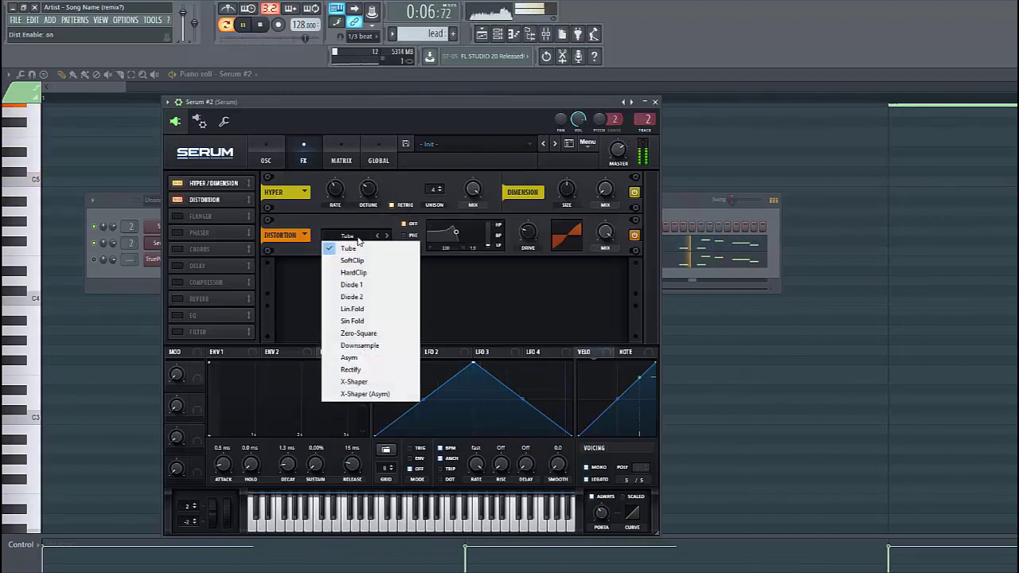
left_click(374, 357)
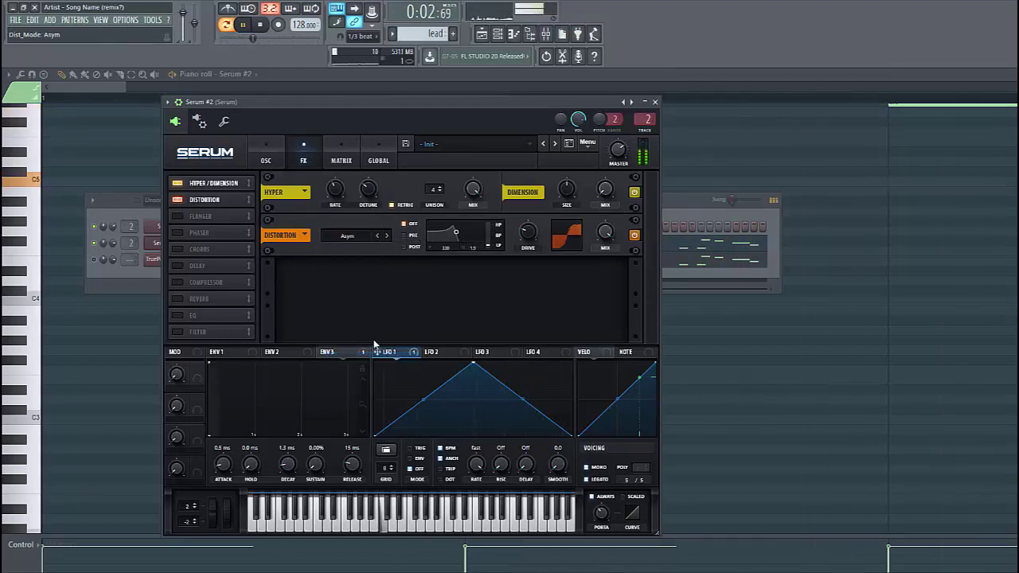
left_click_drag(528, 230, 536, 204)
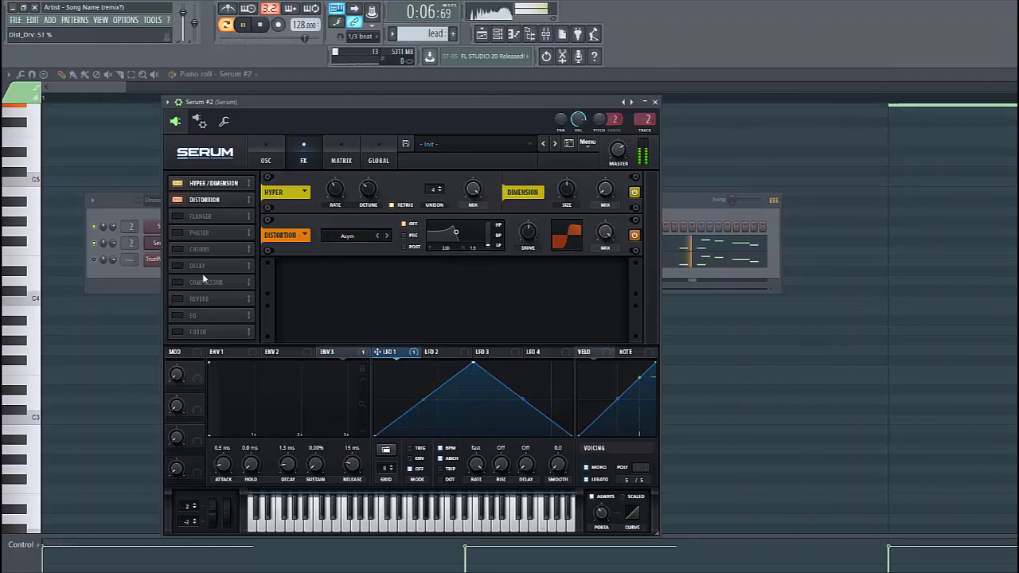
Enable the Compressor and raise its makeup gain to 10.7 dB
left_click(178, 283)
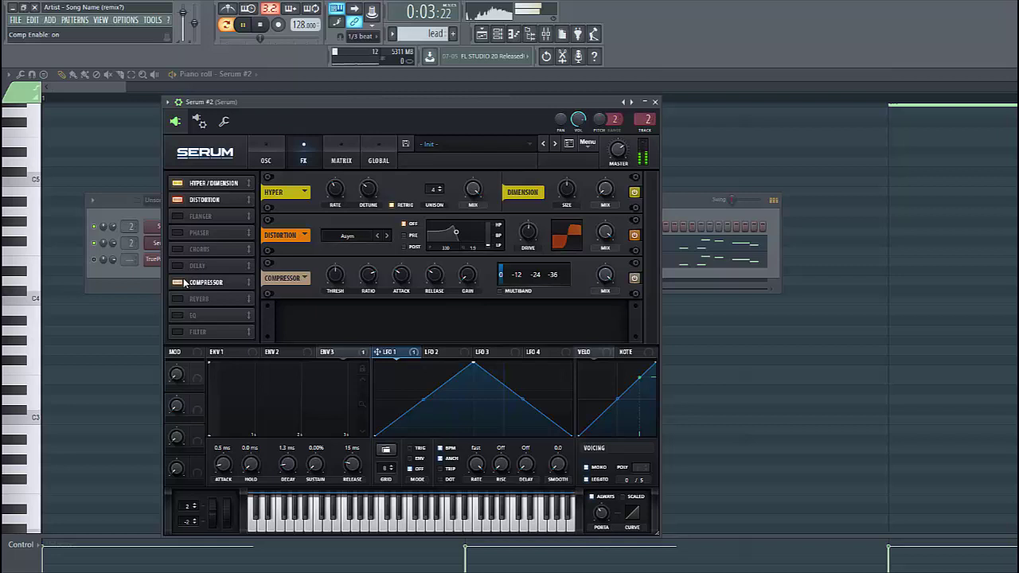
left_click_drag(462, 275, 459, 271)
right_click(458, 282)
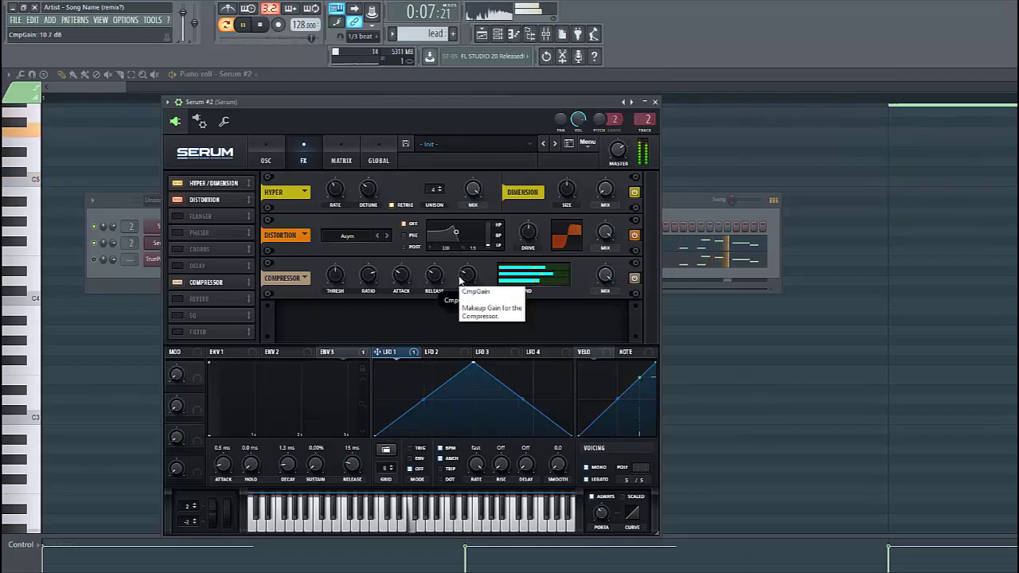
left_click(179, 320)
Enable Reverb, move it ahead of the Compressor, and set its low cut to 22%
left_click(175, 299)
left_click_drag(197, 299, 201, 284)
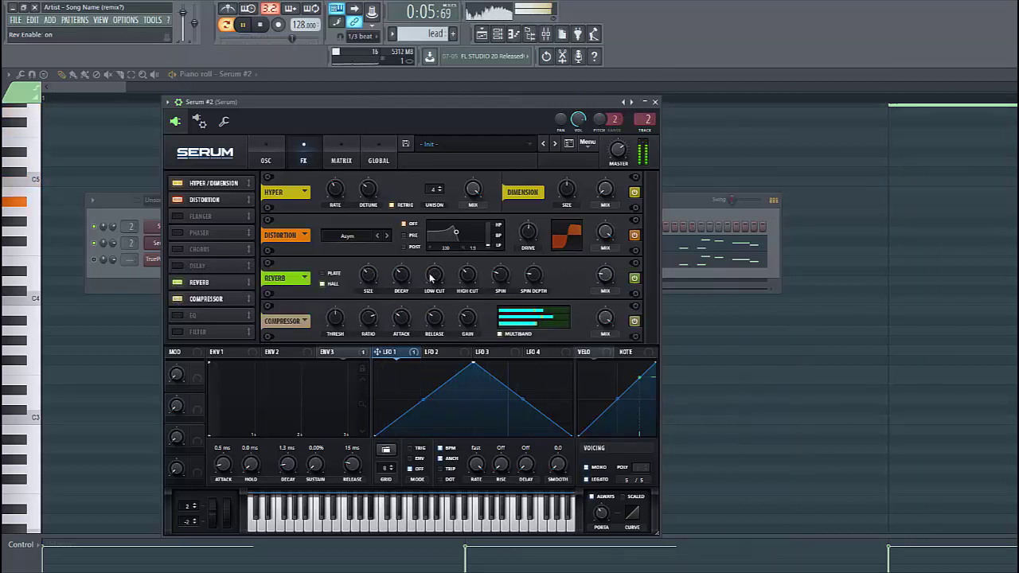
mouse_move(430, 277)
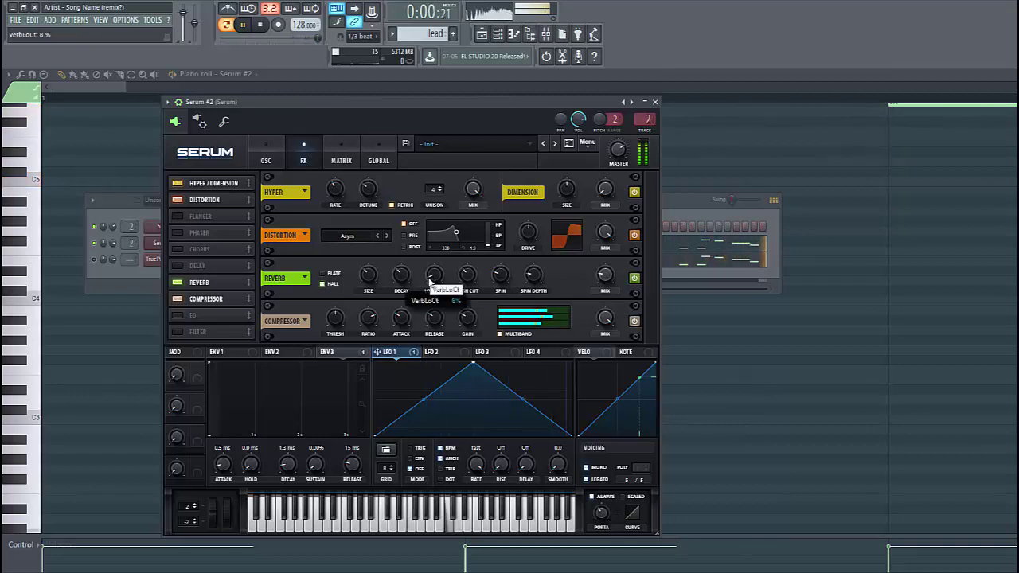
scroll(430, 280, "up", 5)
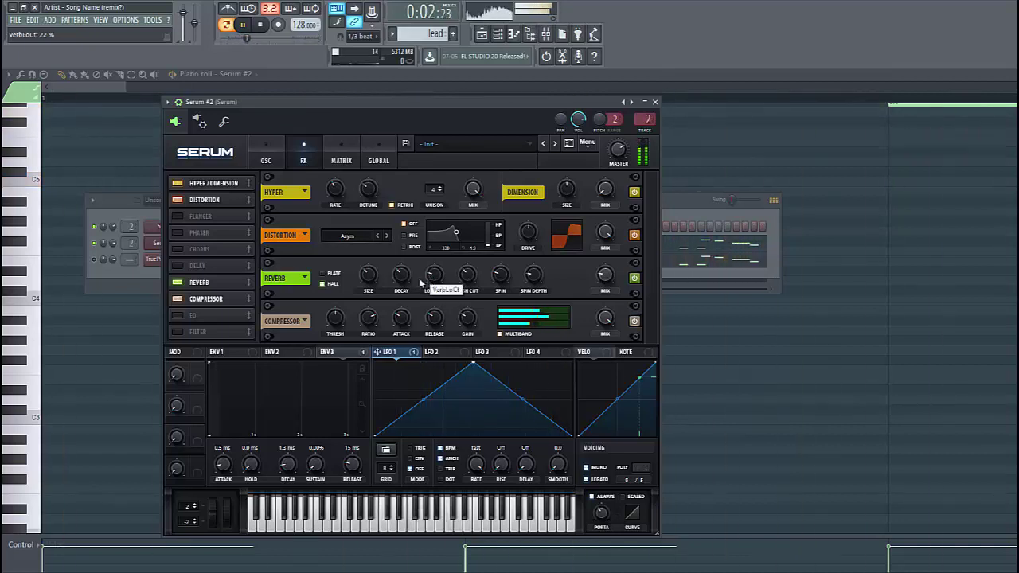
left_click(241, 353)
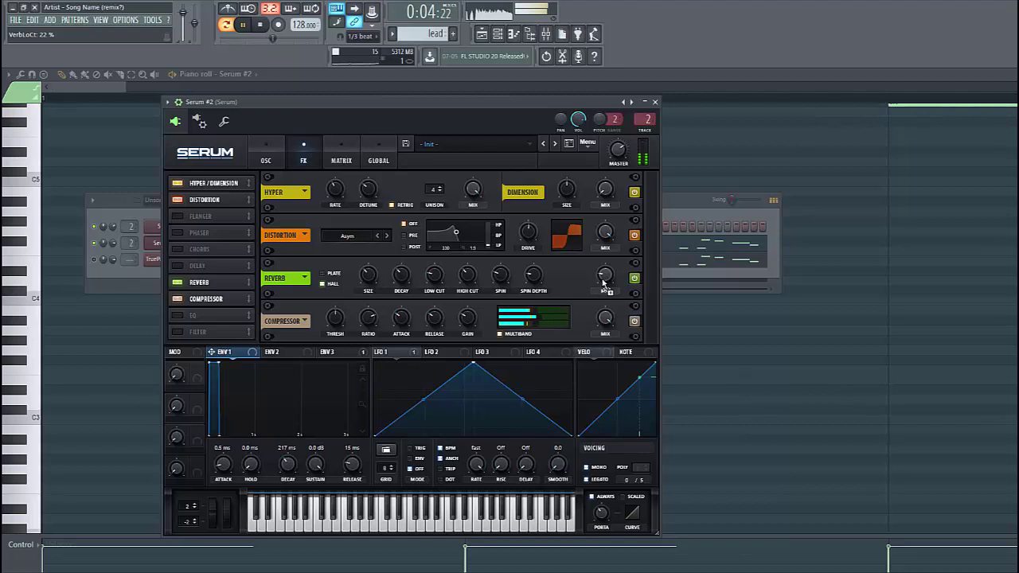
Lower the reverb mix to 21% and its decay to 2.7 s
mouse_move(605, 275)
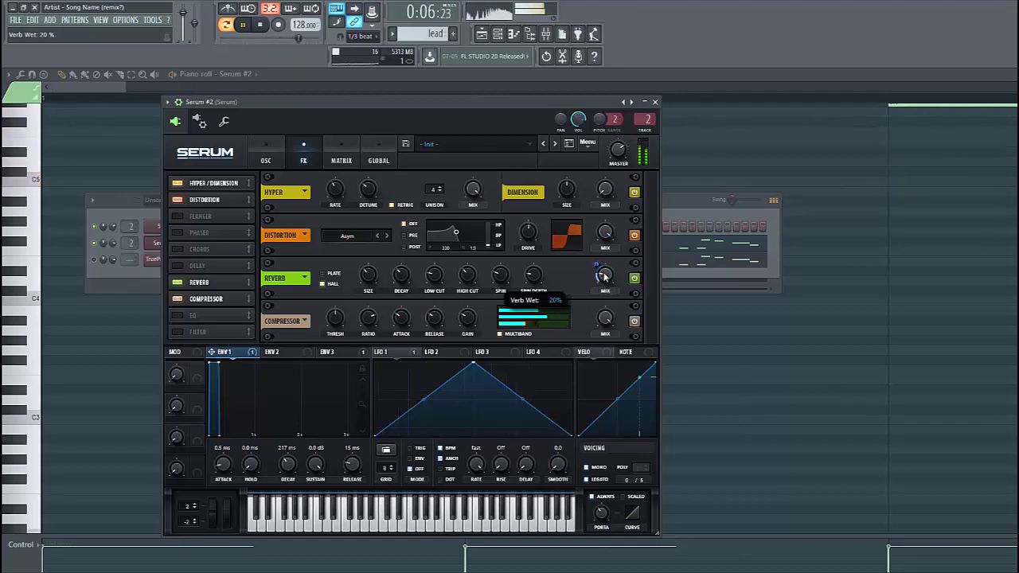
scroll(605, 270, "up", 1)
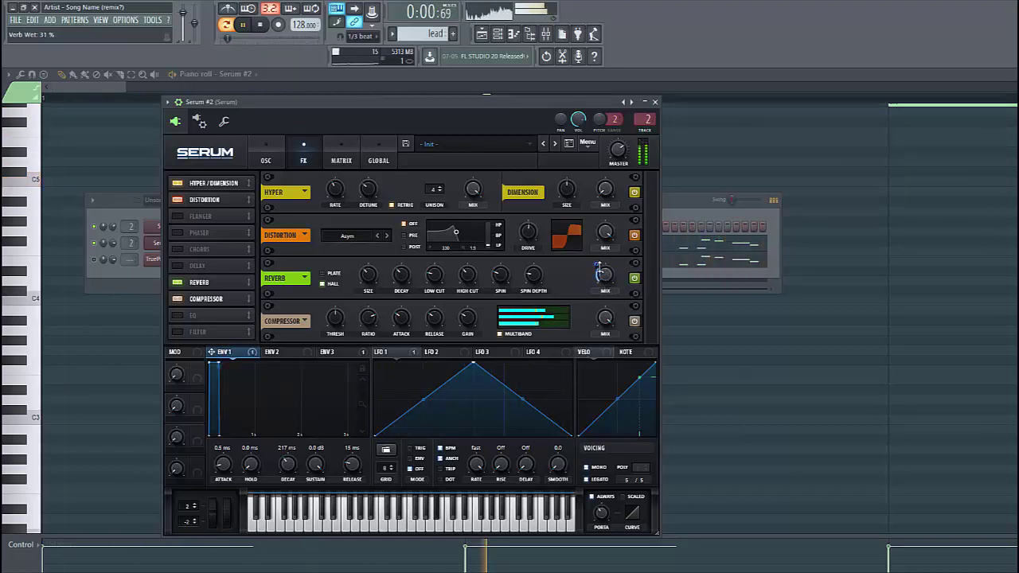
scroll(607, 277, "down", 10)
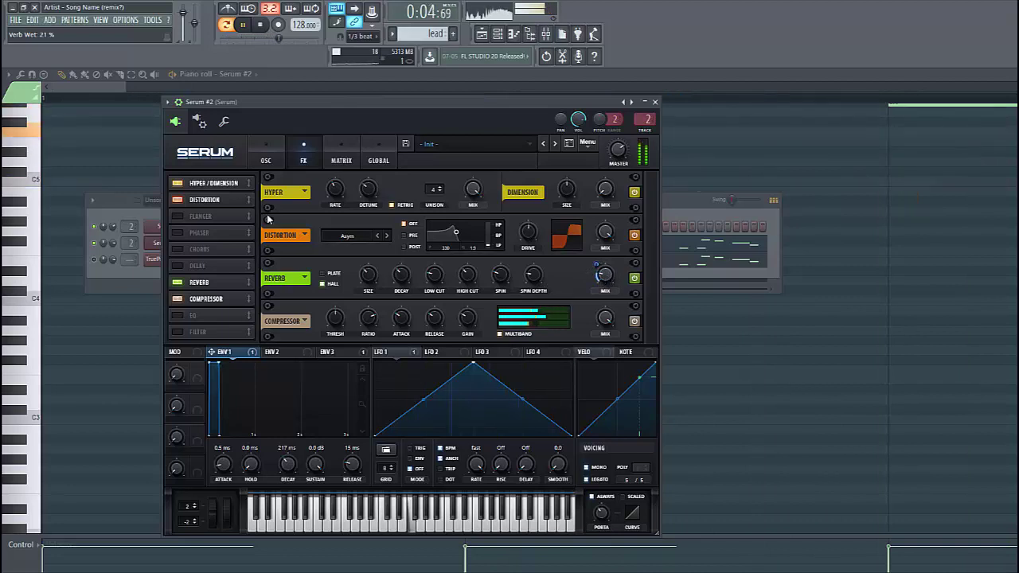
left_click(274, 158)
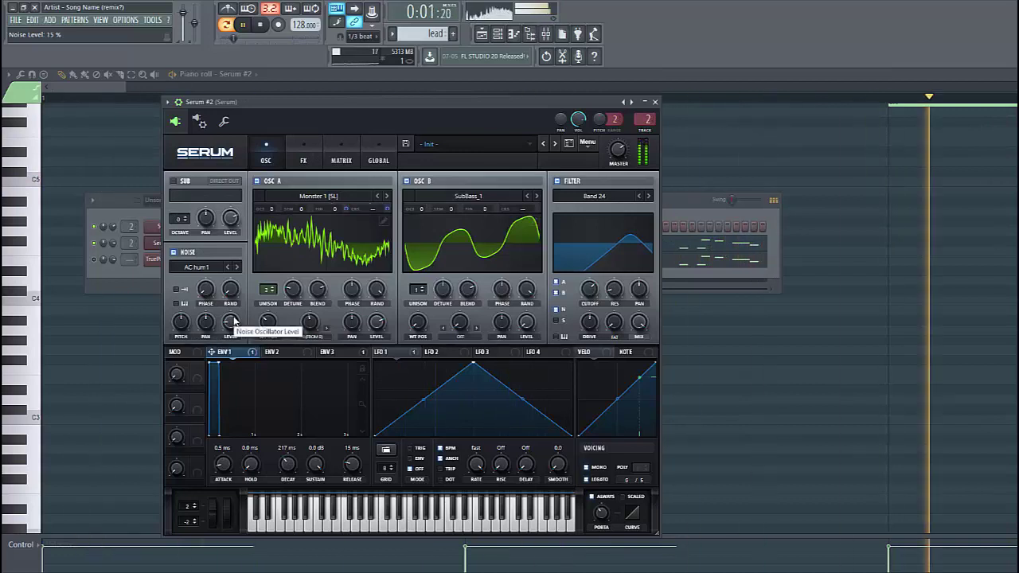
left_click(304, 156)
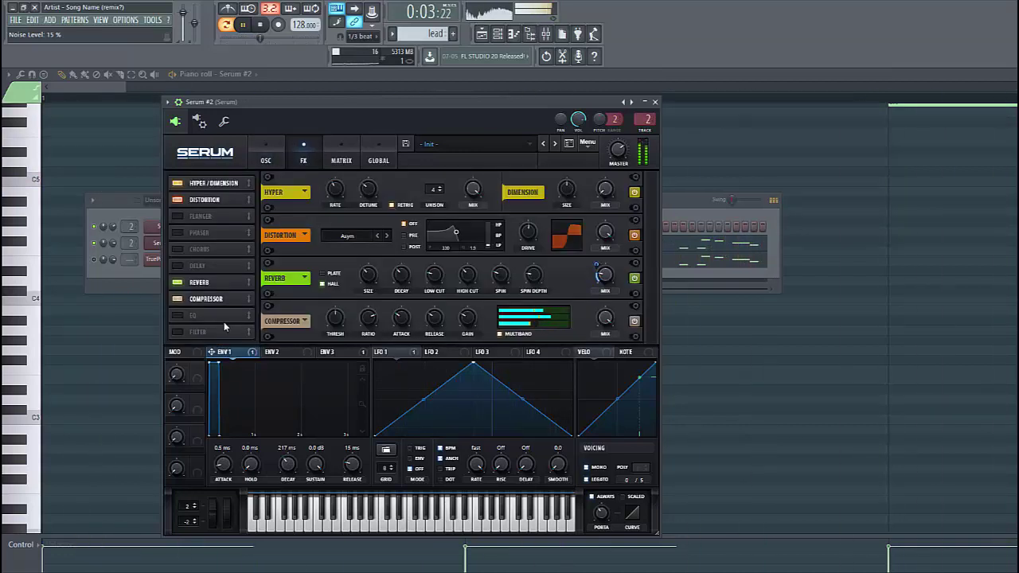
mouse_move(402, 283)
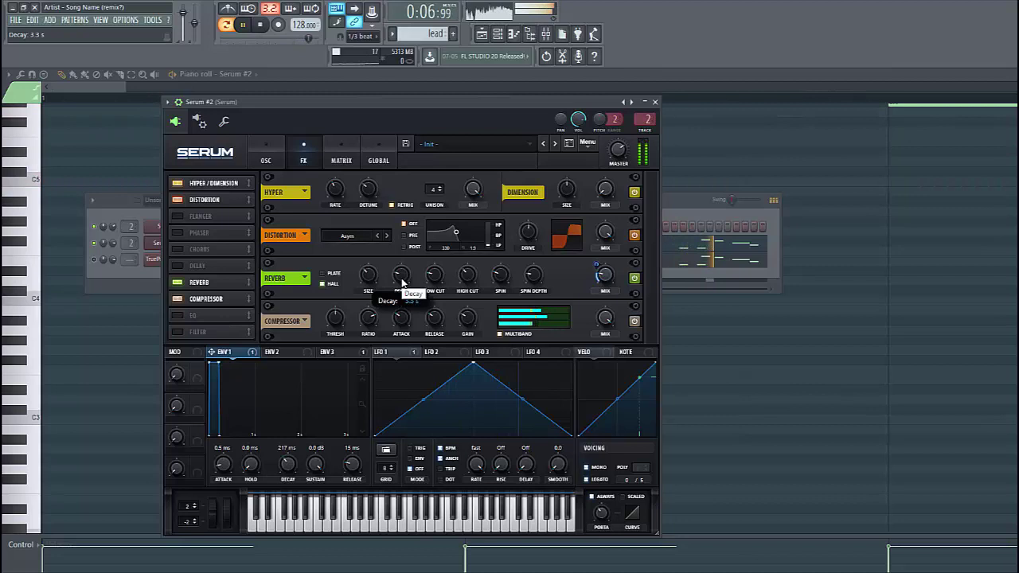
mouse_move(402, 282)
left_mouse_down()
mouse_move(400, 293)
mouse_move(400, 276)
left_mouse_up()
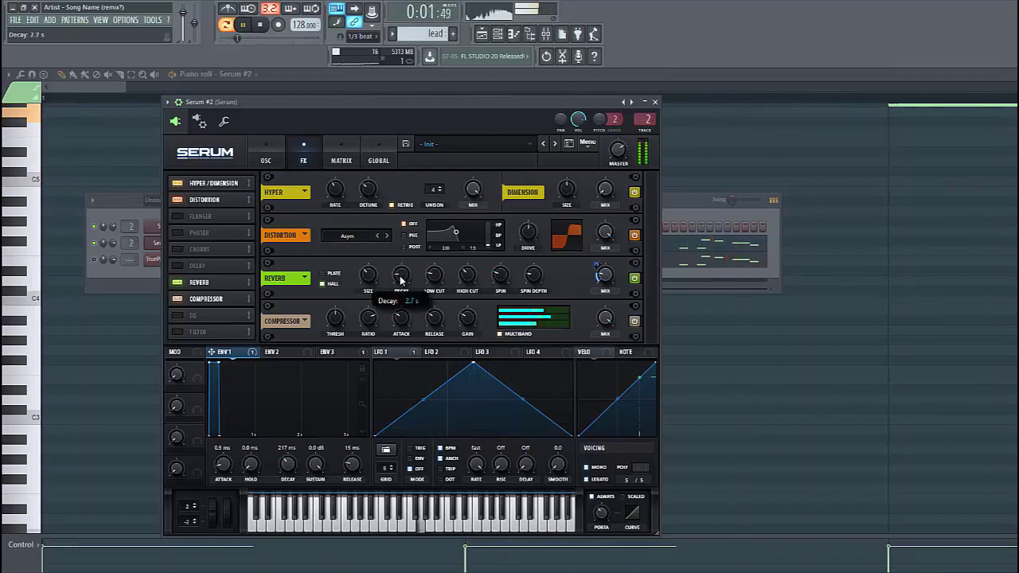
mouse_move(365, 276)
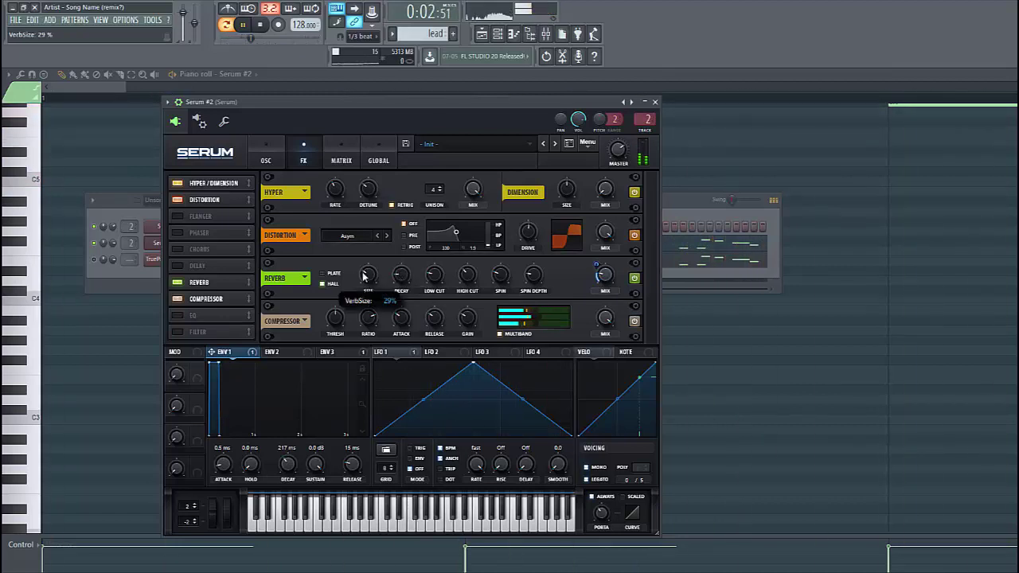
Pause FL Studio's playback to stop the lead pattern
left_click(243, 25)
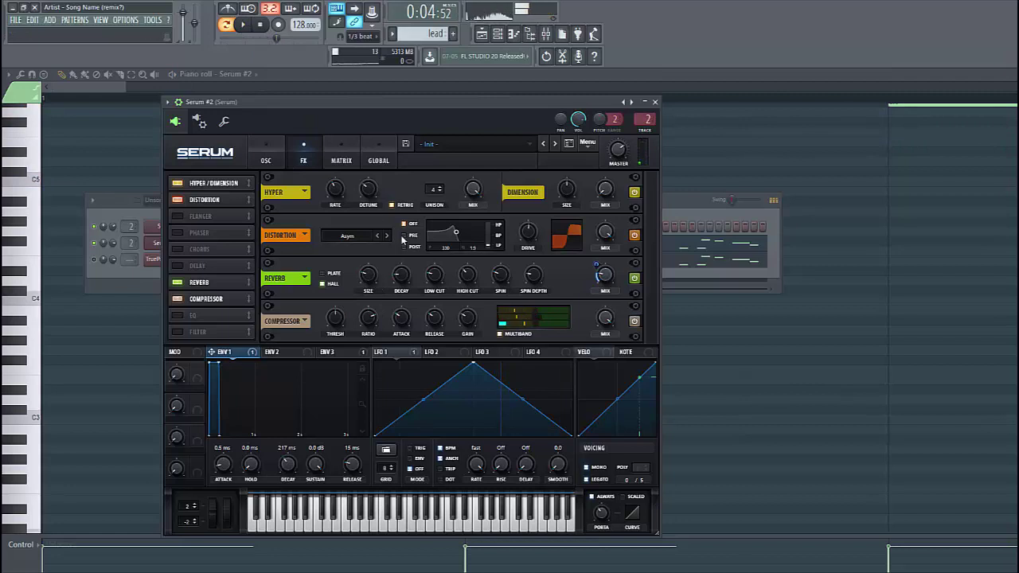
mouse_move(403, 239)
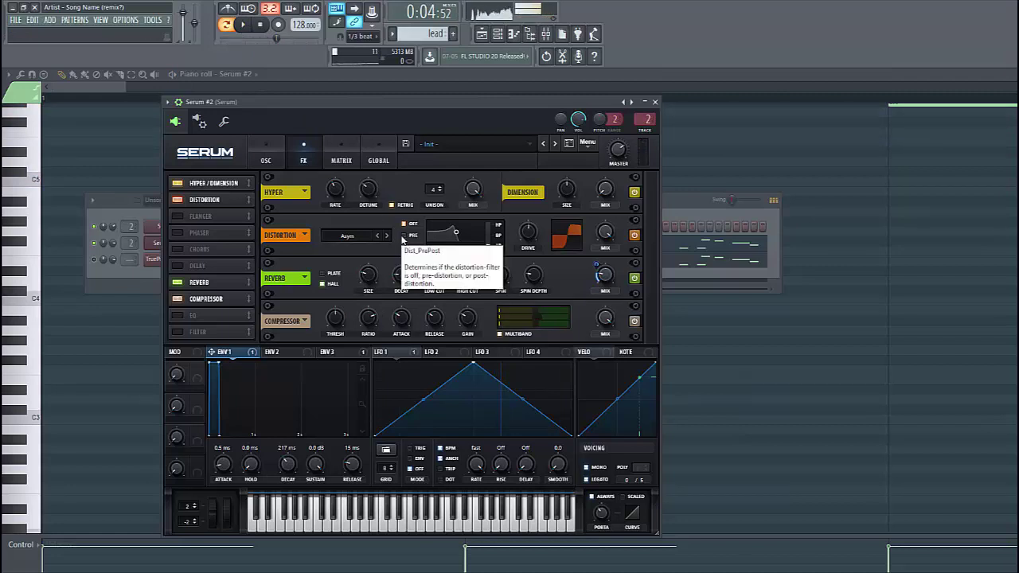